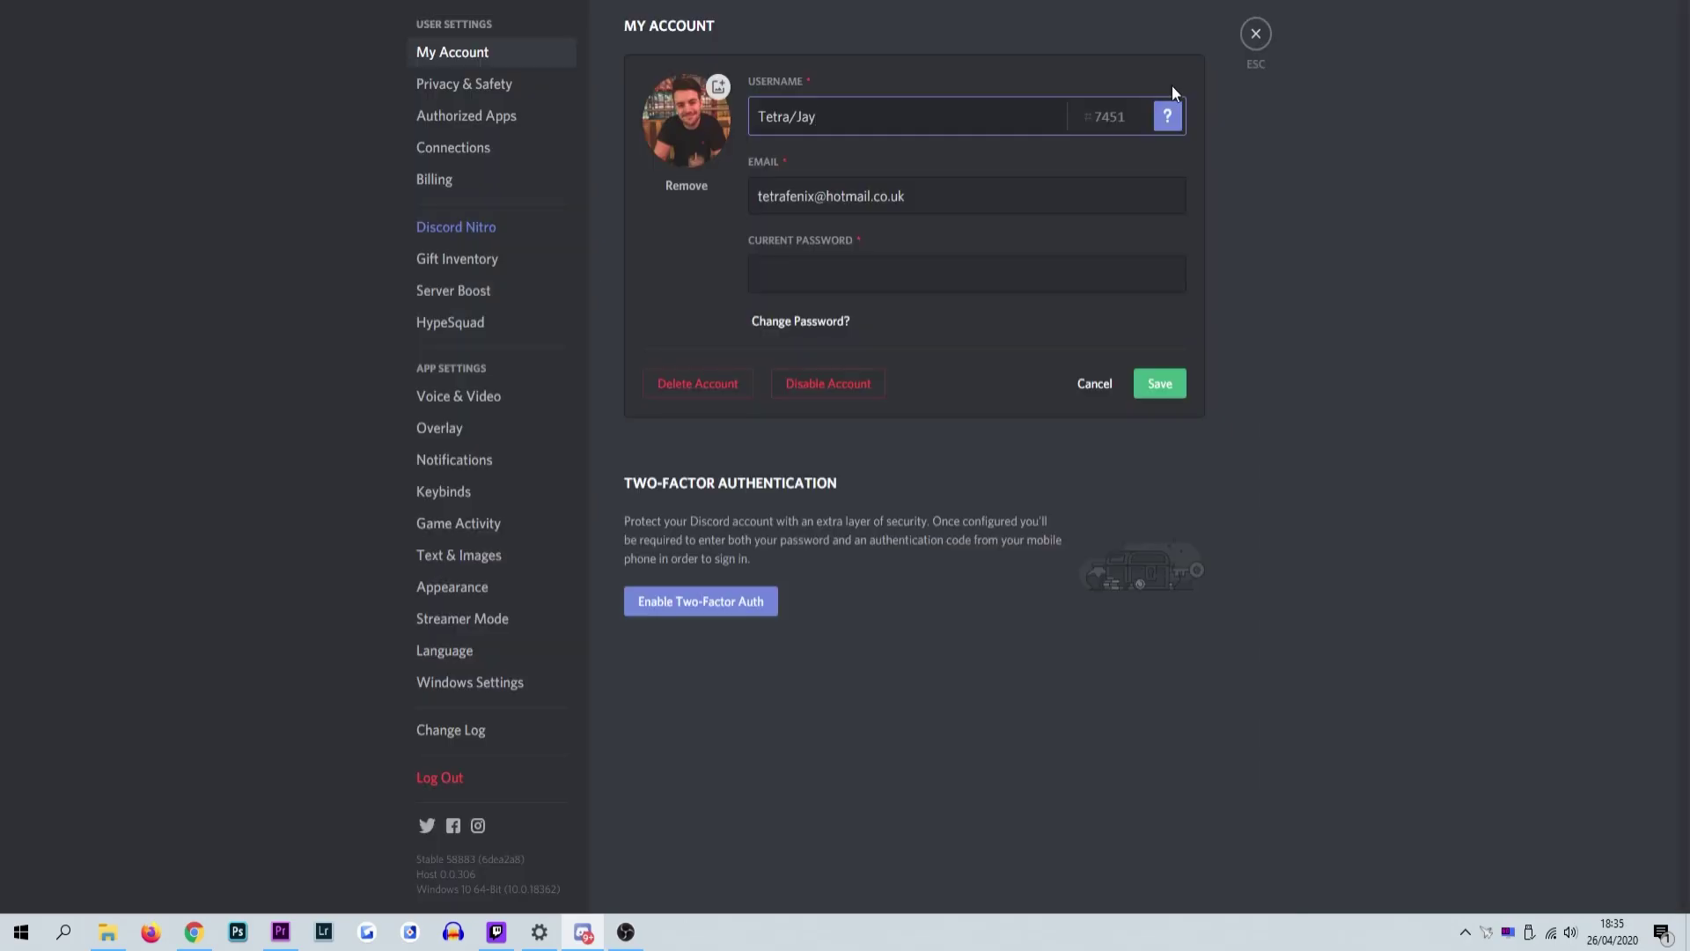
Step: Switch the My Account card into edit mode to show username, email and password fields
click(709, 393)
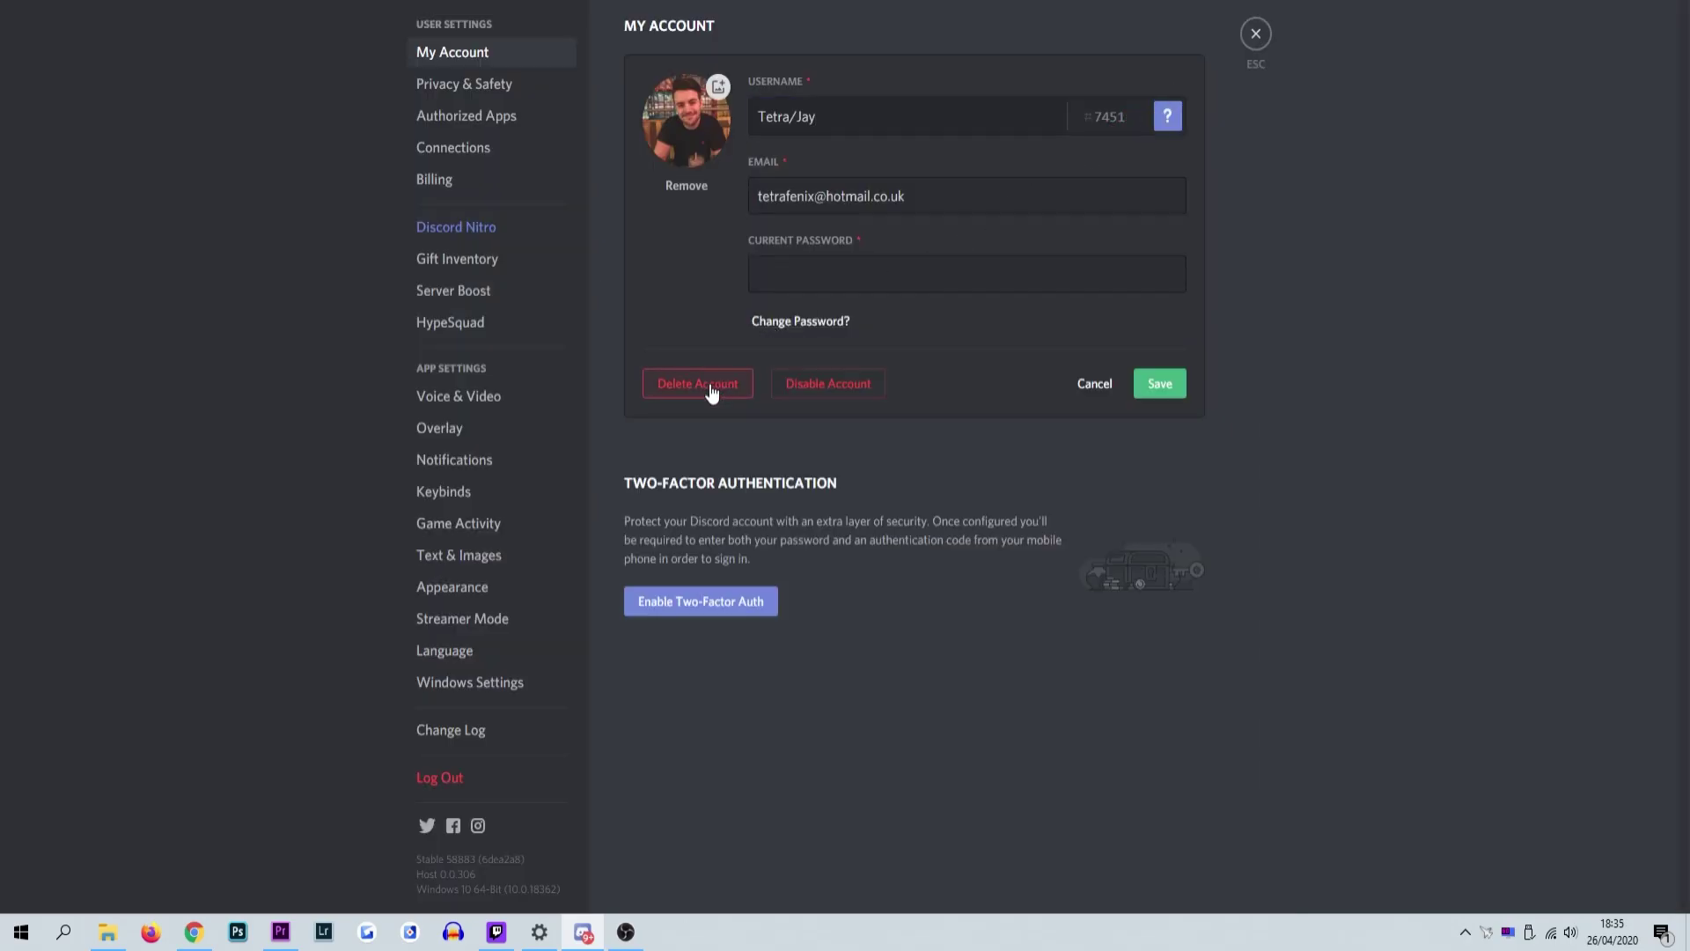
Step: Reach the password-confirmation dialog for deleting the Discord account from My Account
click(710, 387)
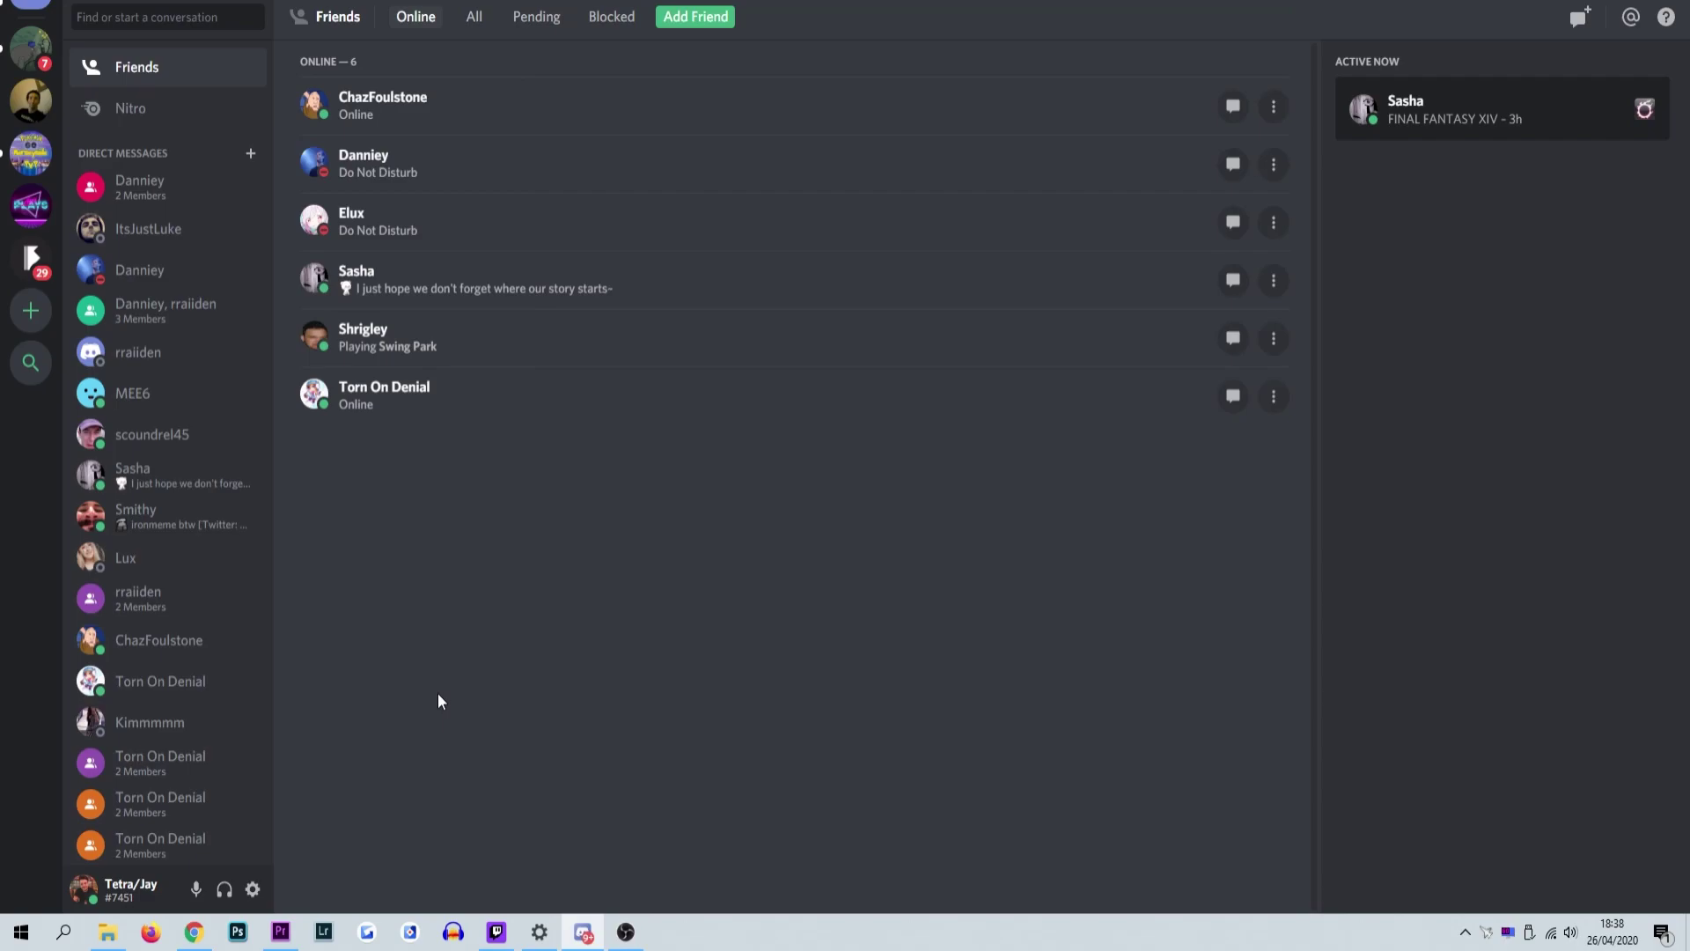
click(249, 889)
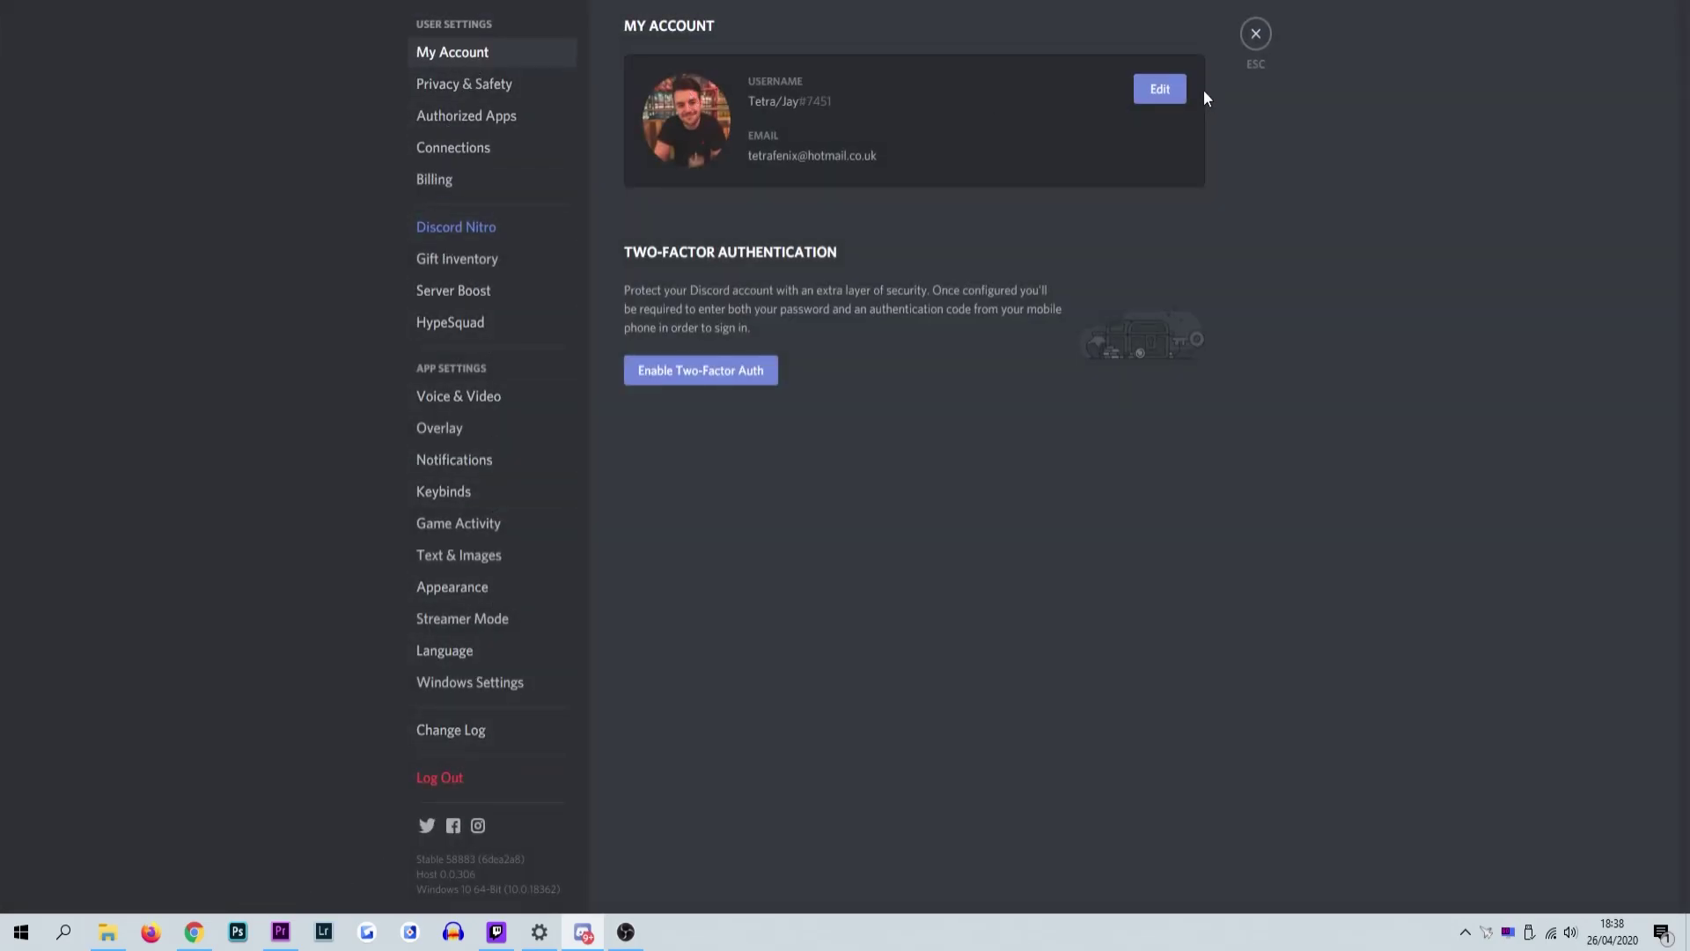
click(1158, 93)
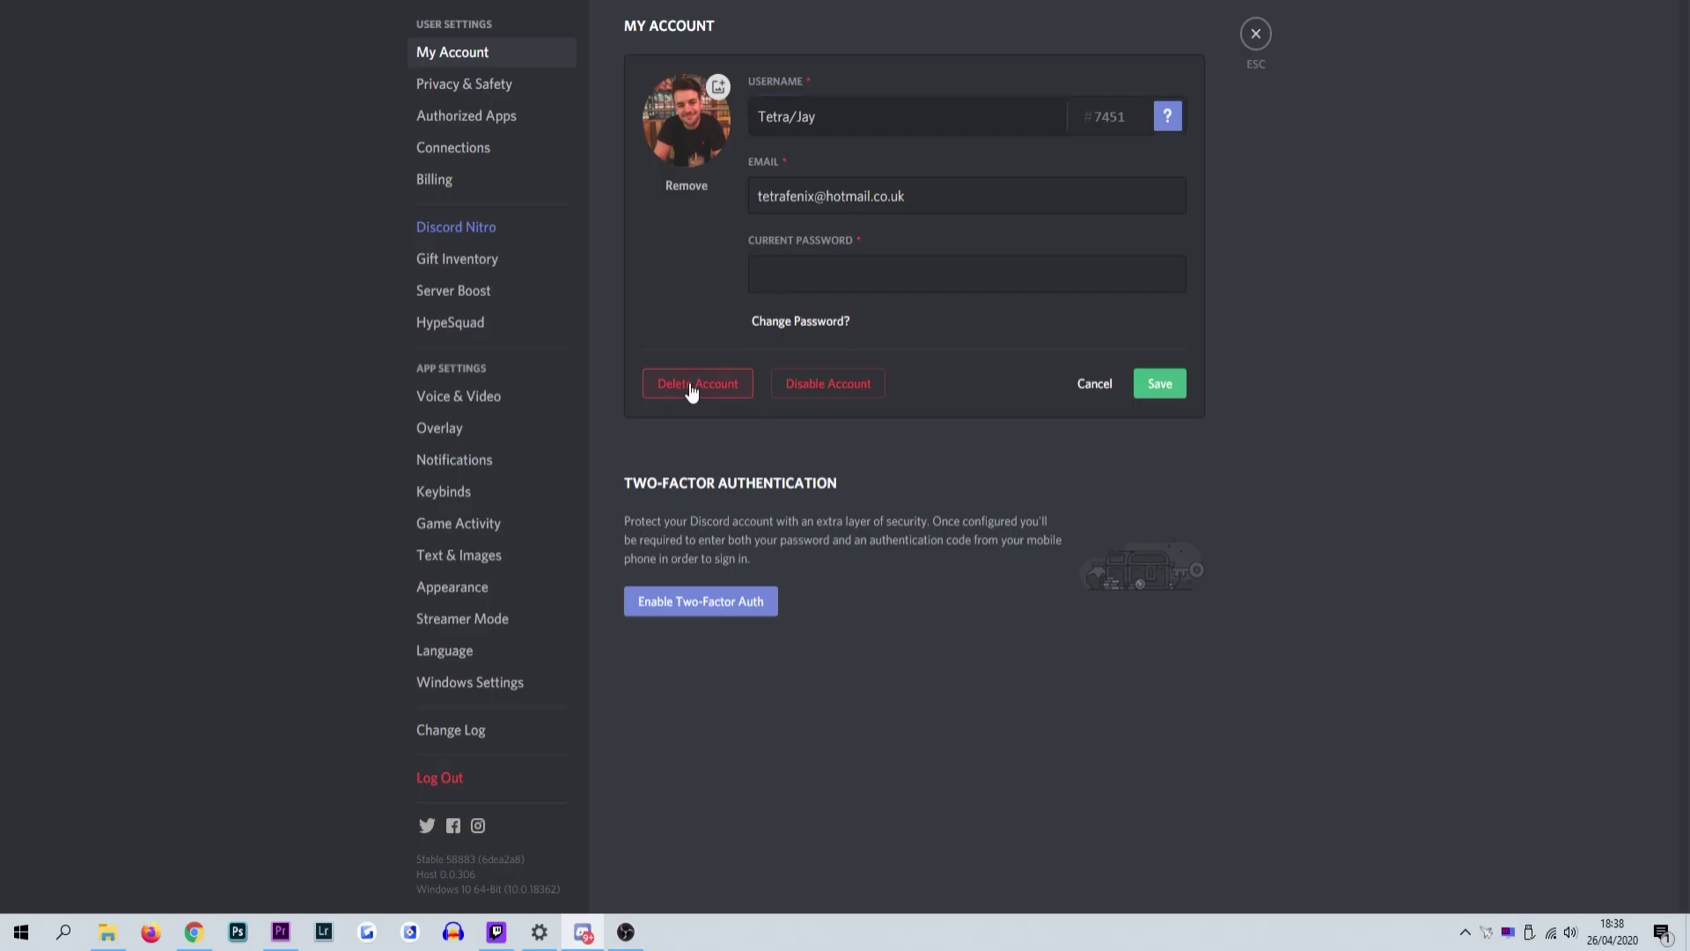
click(690, 383)
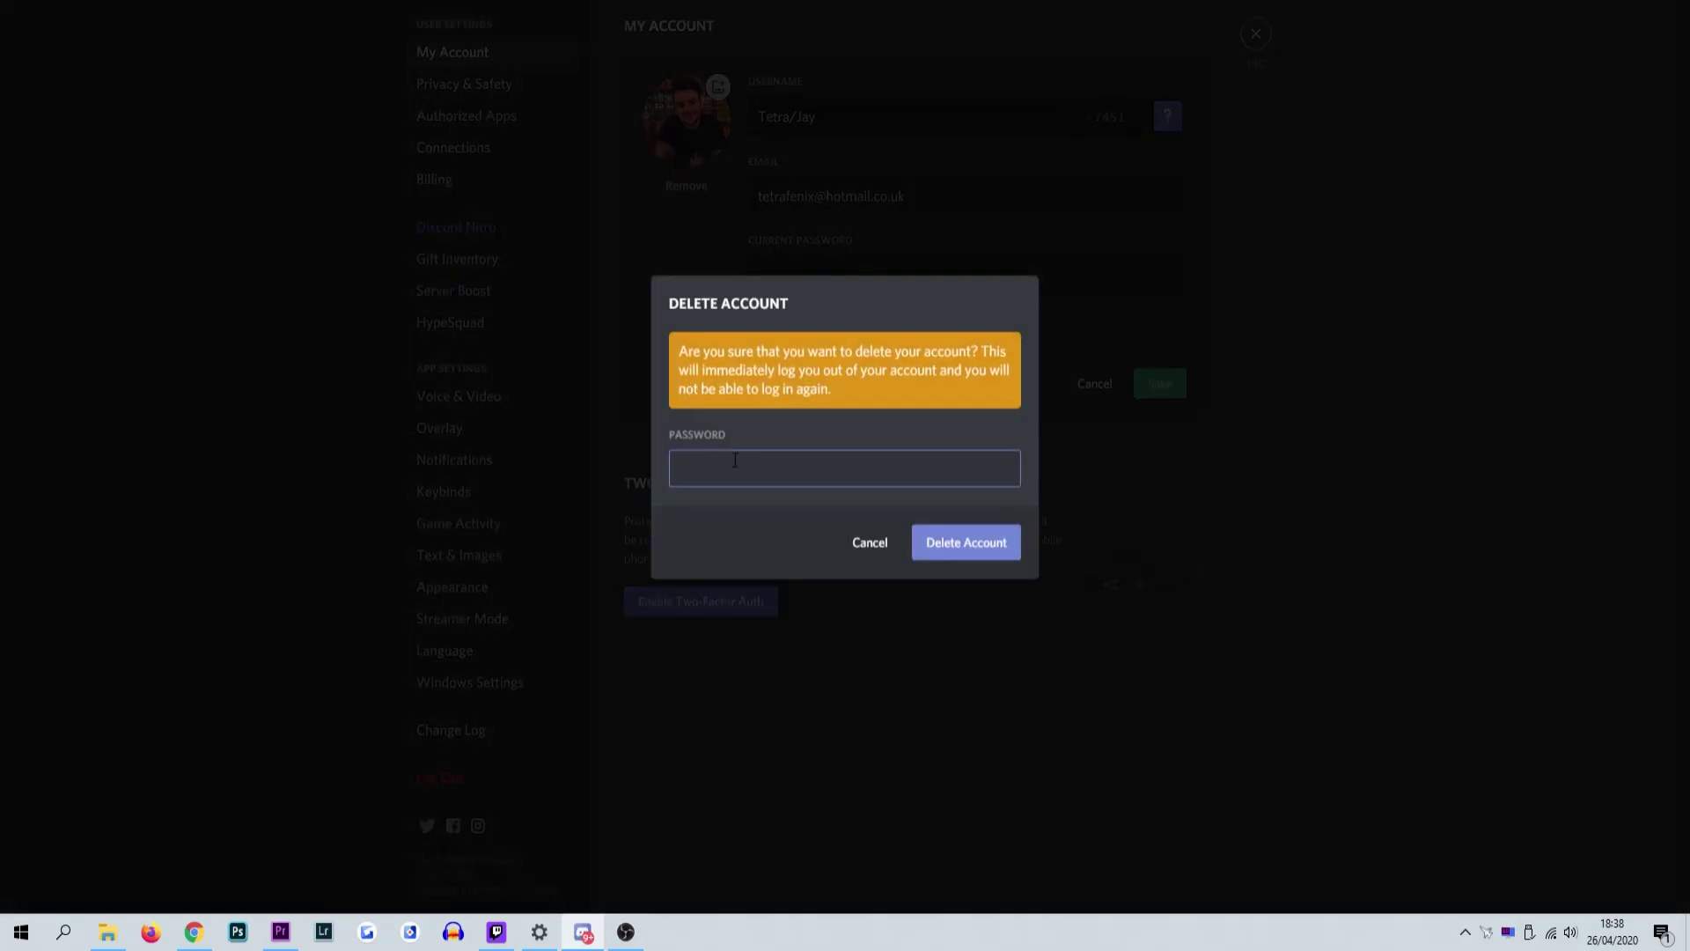
text(•••••••••)
Step: Submit the password to confirm deletion, then bring up the WePC article on deleting Discord
key(Return)
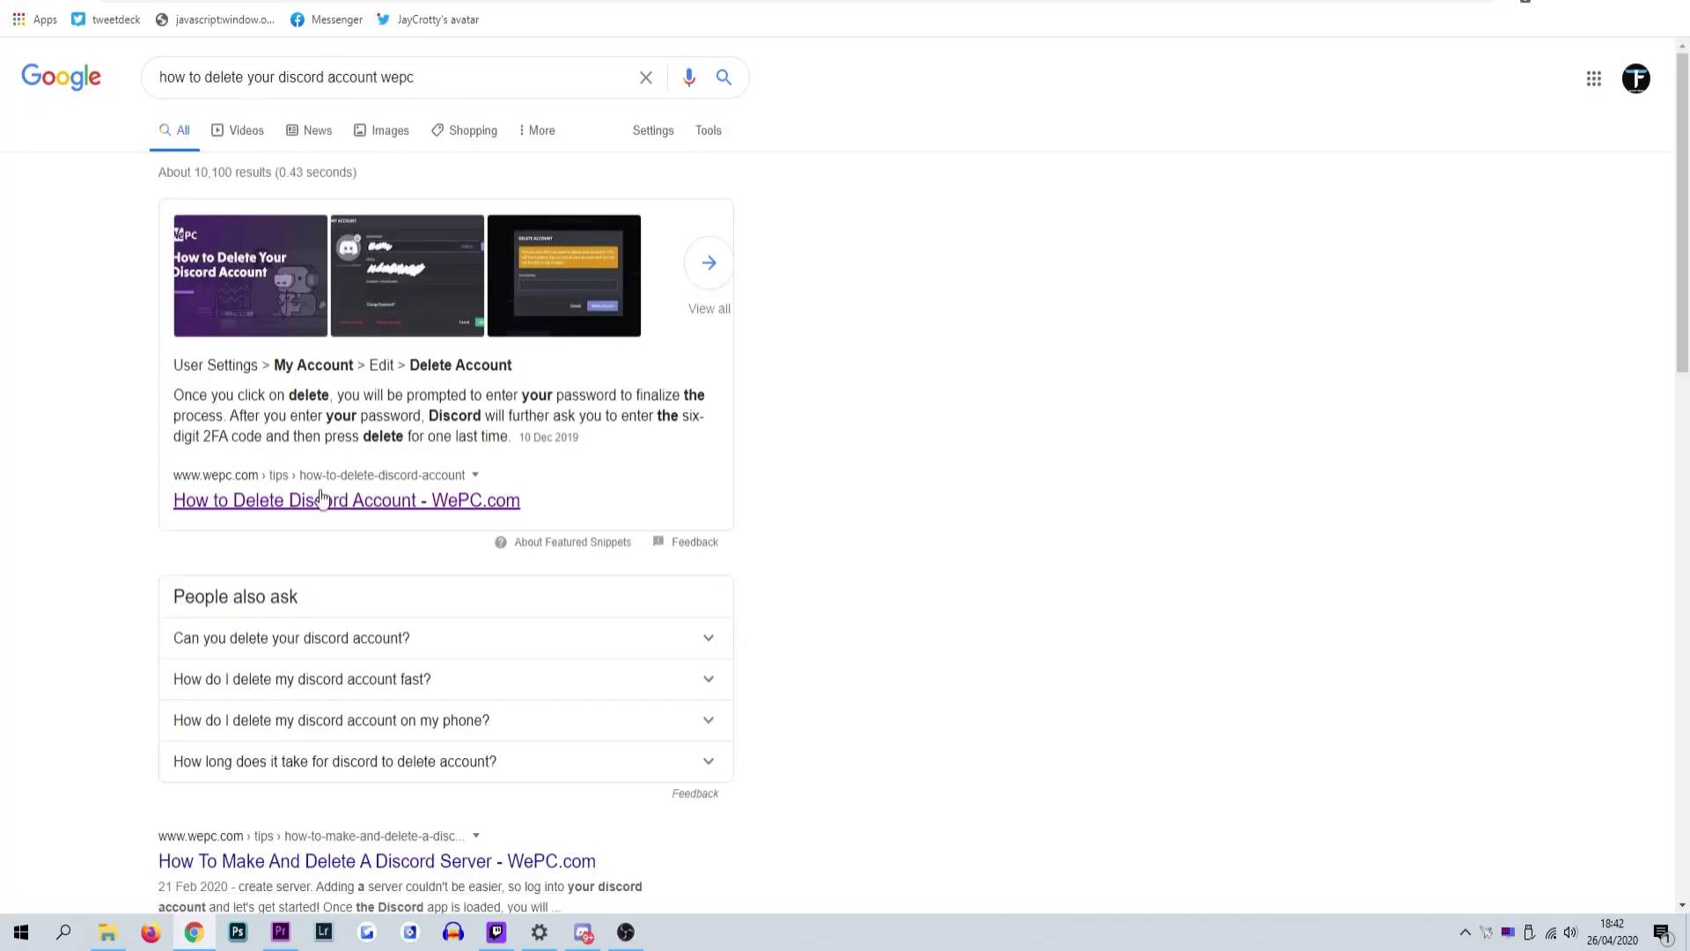
click(322, 499)
drag(1678, 179, 1674, 222)
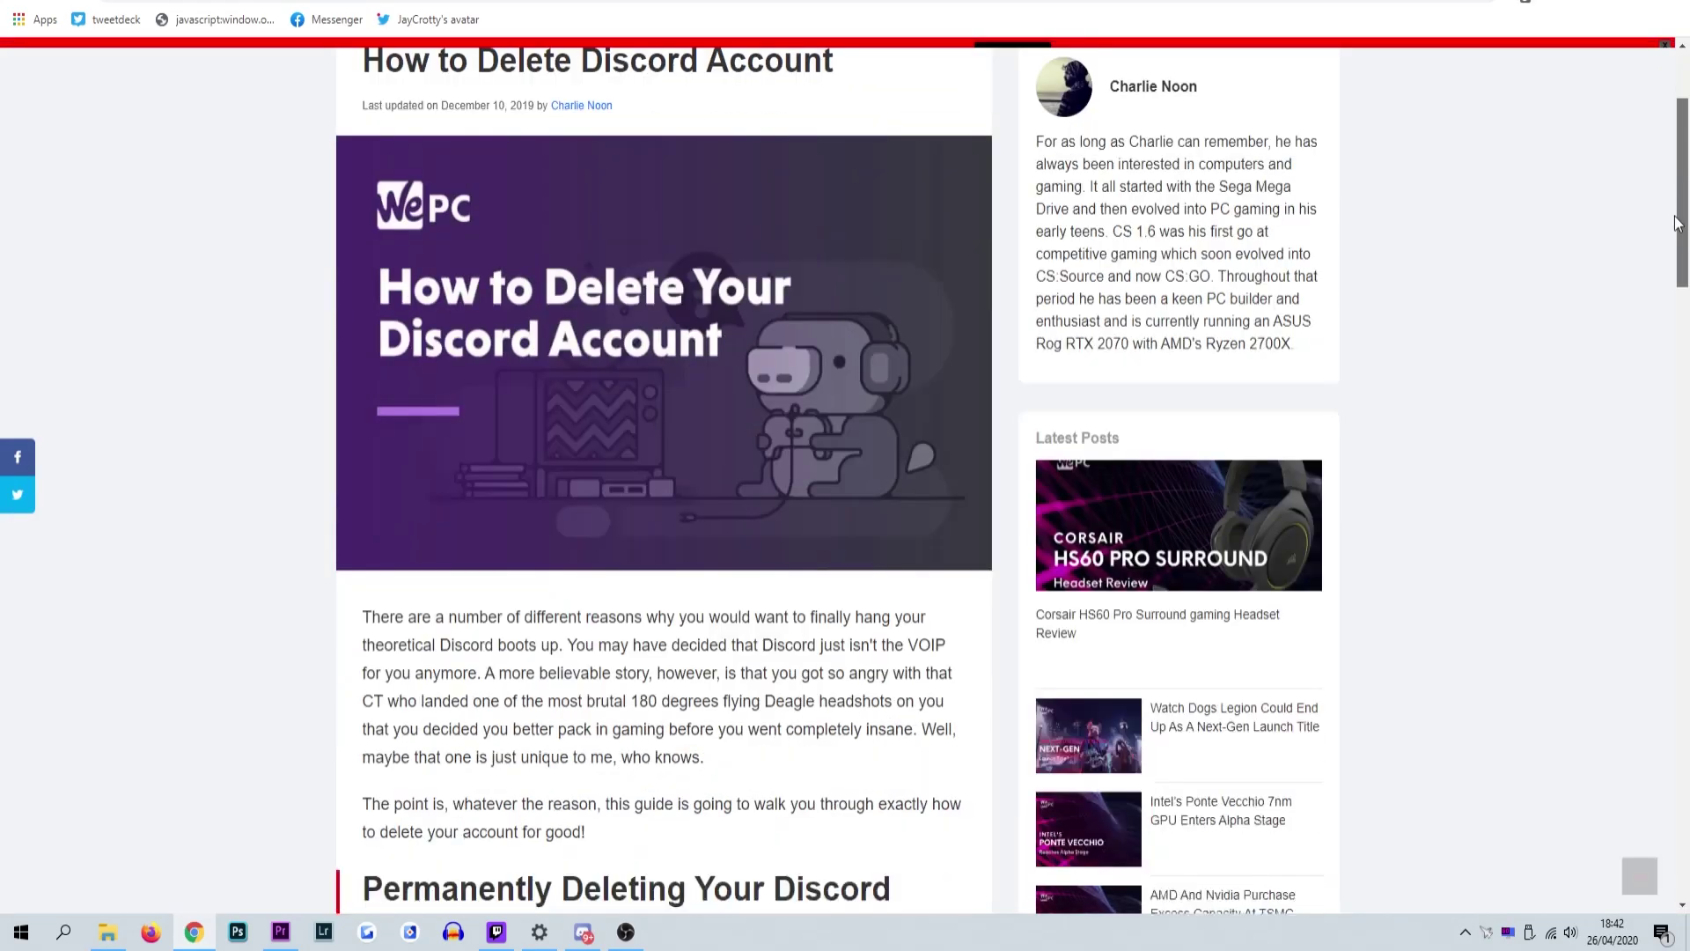
scroll(1646, 427, down, 8)
scroll(1629, 615, down, 7)
scroll(953, 502, down, 2)
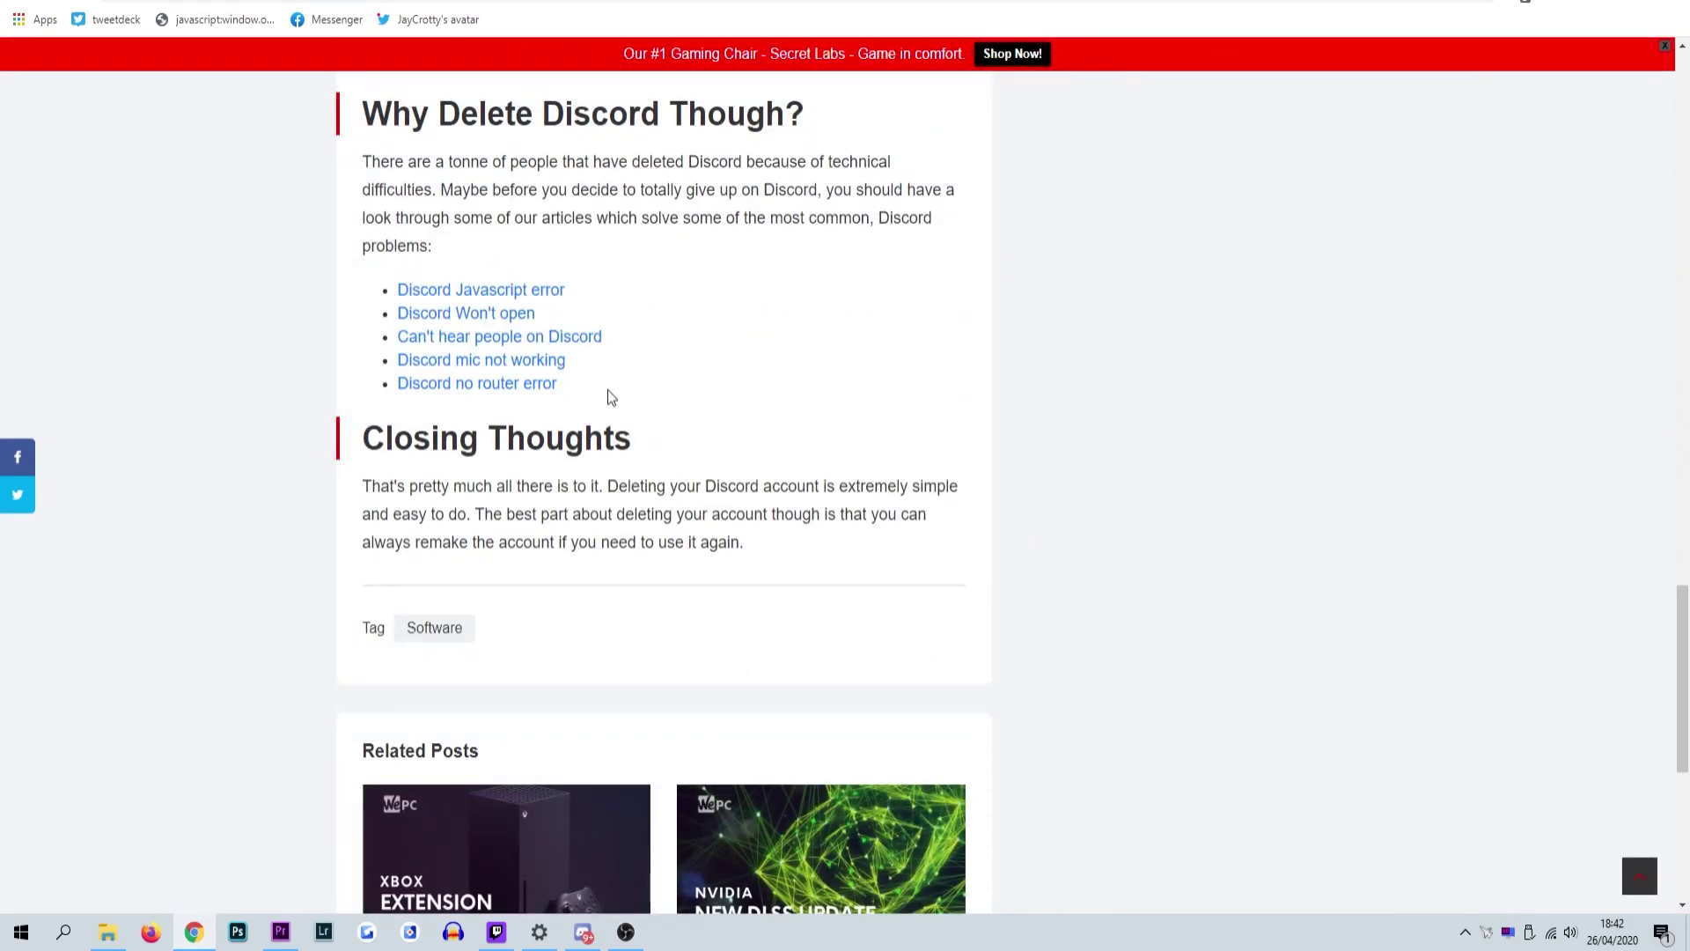
Step: Highlight, then deselect, the WePC article's list of Discord troubleshooting links
drag(607, 390, 598, 303)
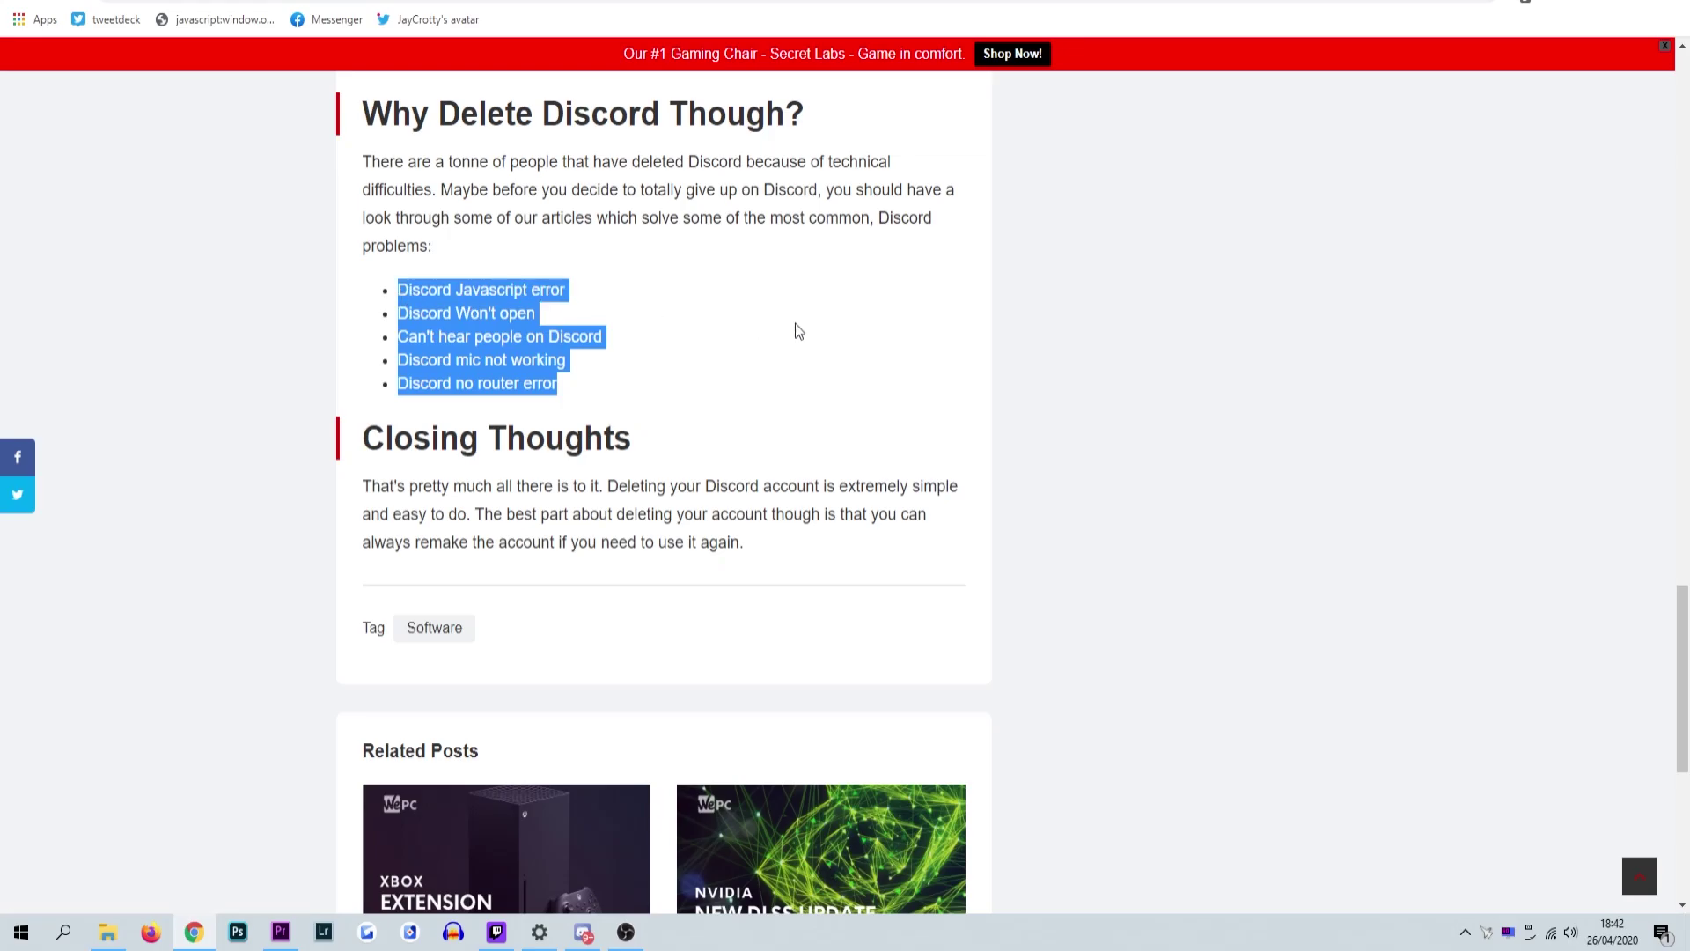
click(796, 331)
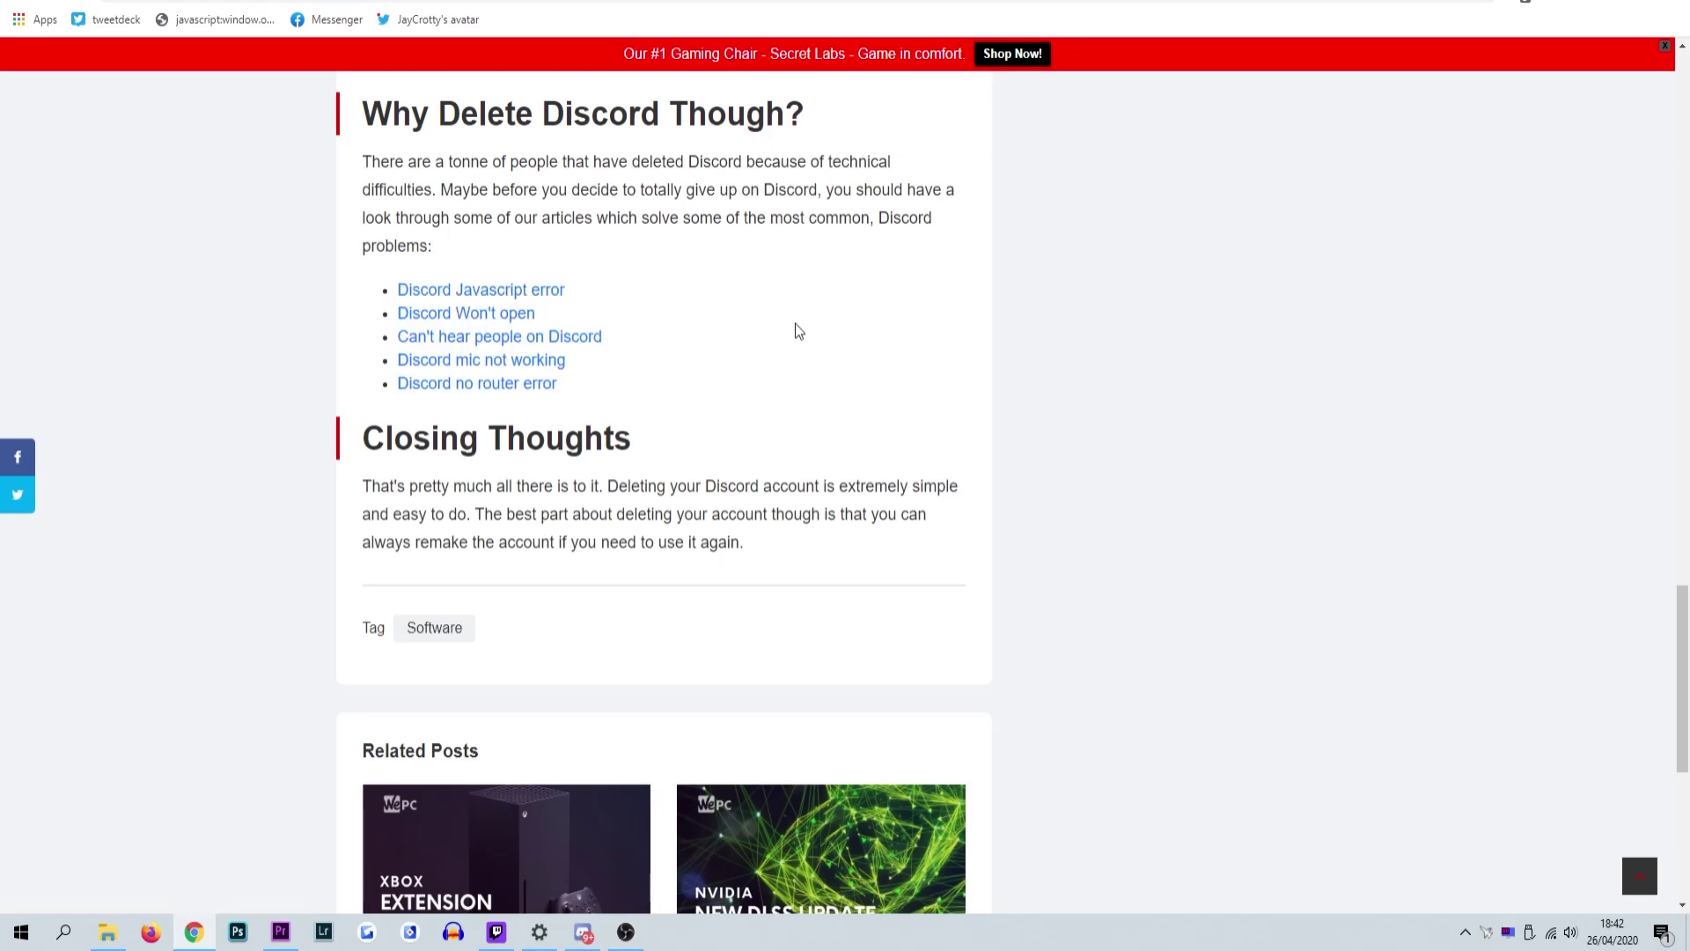